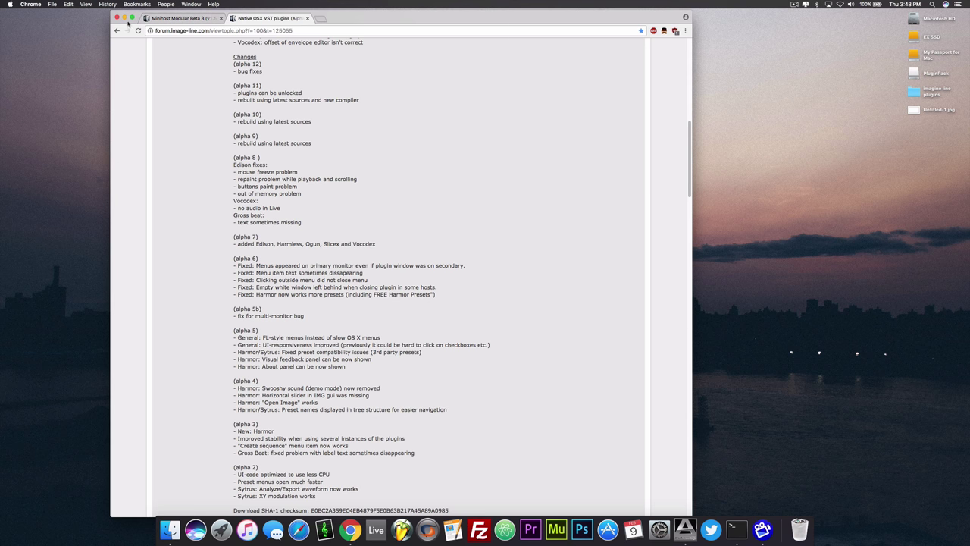
# - Make Chrome full-screen and scroll the thread down to its Attachments section
pyautogui.click(132, 17)
pyautogui.scroll(10, 235, 193)
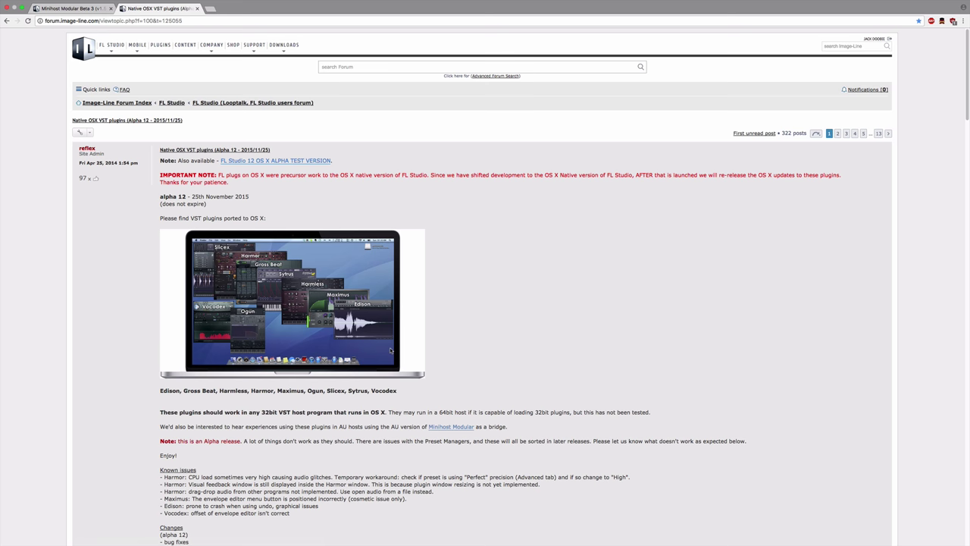
pyautogui.scroll(-5, 326, 346)
pyautogui.scroll(4, 338, 347)
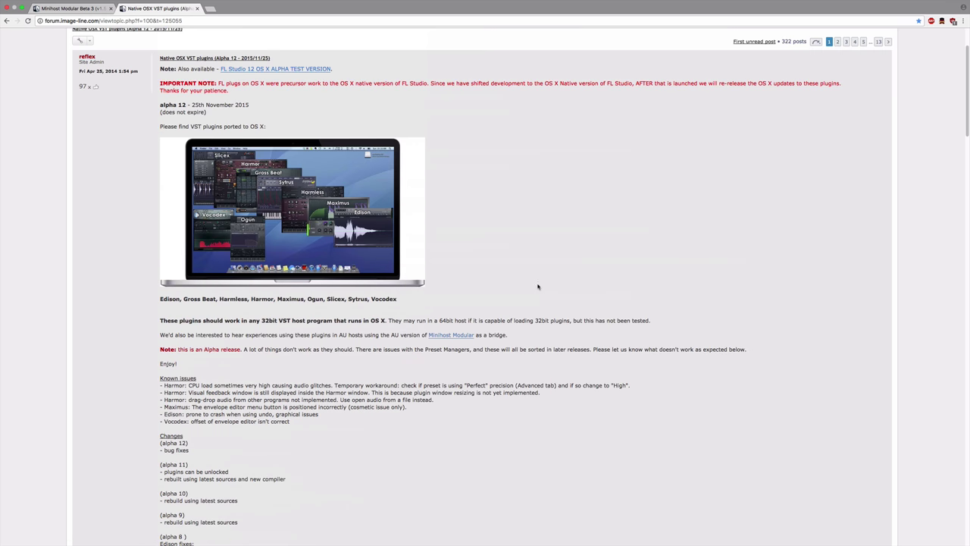
pyautogui.scroll(2, 549, 271)
pyautogui.scroll(-2, 551, 272)
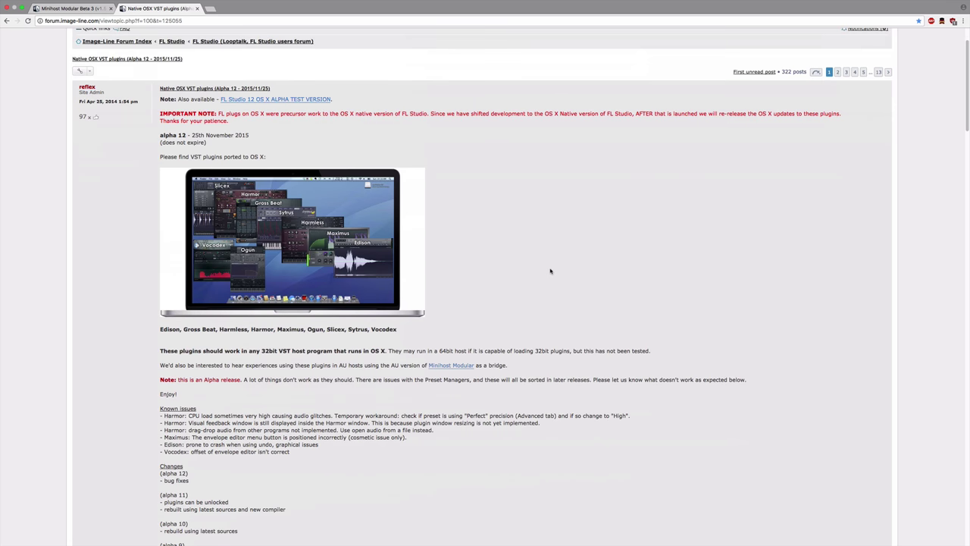
pyautogui.scroll(-2, 550, 272)
pyautogui.scroll(-7, 550, 273)
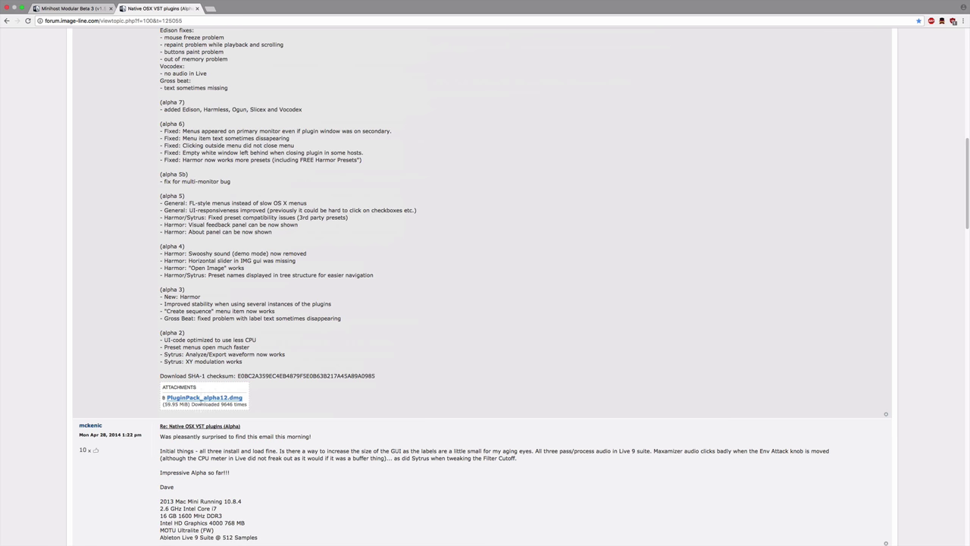
# - Download the PluginPack_alpha12.dmg attachment and scroll back to the top of the thread
pyautogui.click(196, 403)
pyautogui.click(170, 401)
pyautogui.click(170, 401)
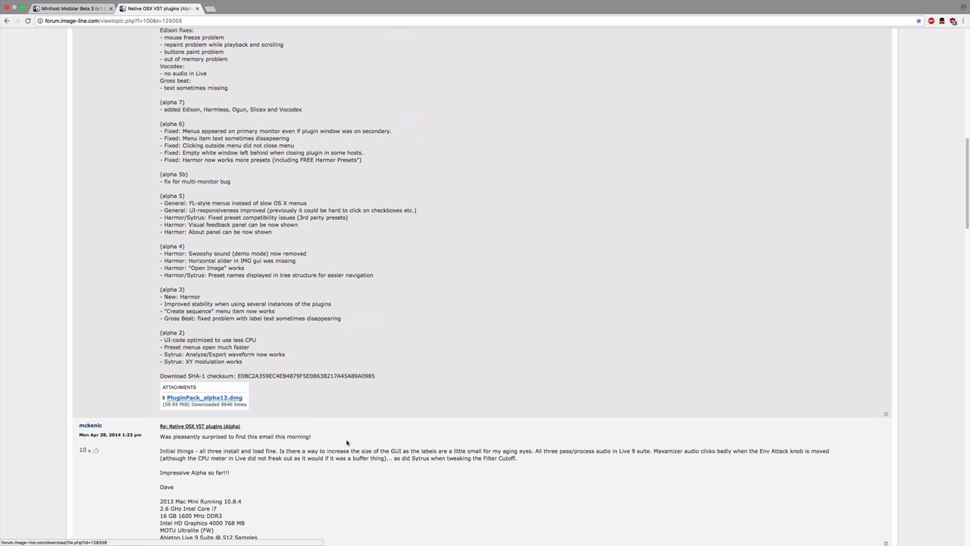
pyautogui.click(228, 401)
pyautogui.scroll(10, 351, 240)
pyautogui.scroll(5, 348, 256)
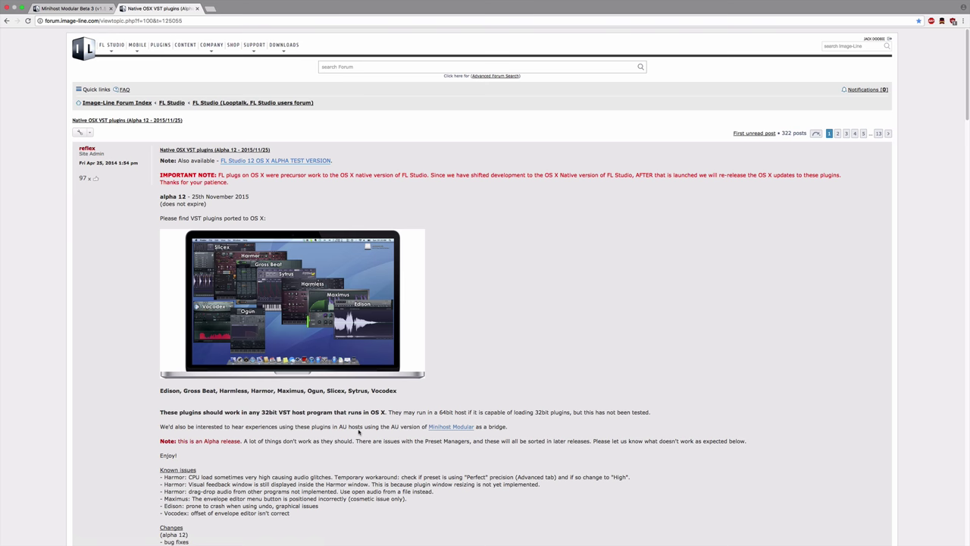
# - Skim the Minihost Modular Beta 3 thread, then return to the OSX VST plugins thread windowed
pyautogui.click(33, 9)
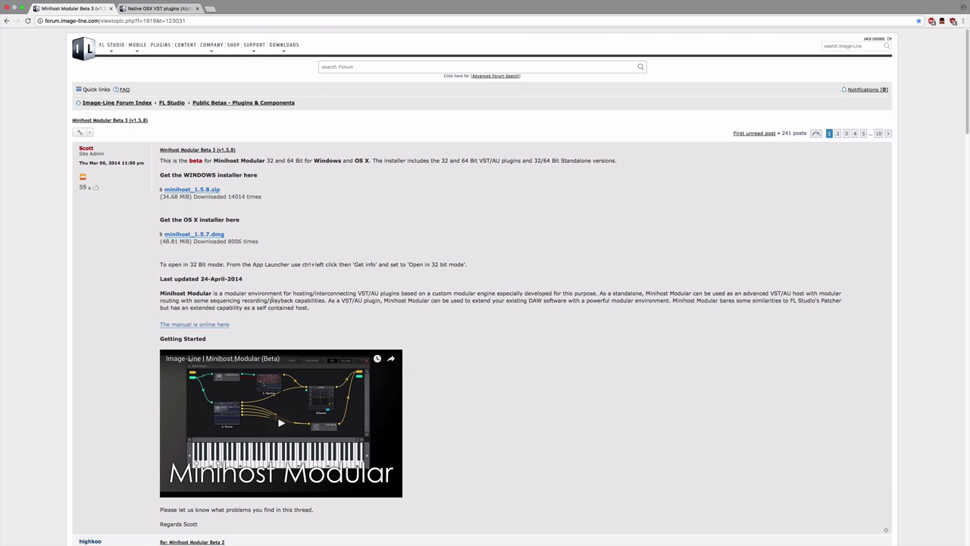
pyautogui.scroll(-5, 277, 306)
pyautogui.scroll(2, 277, 306)
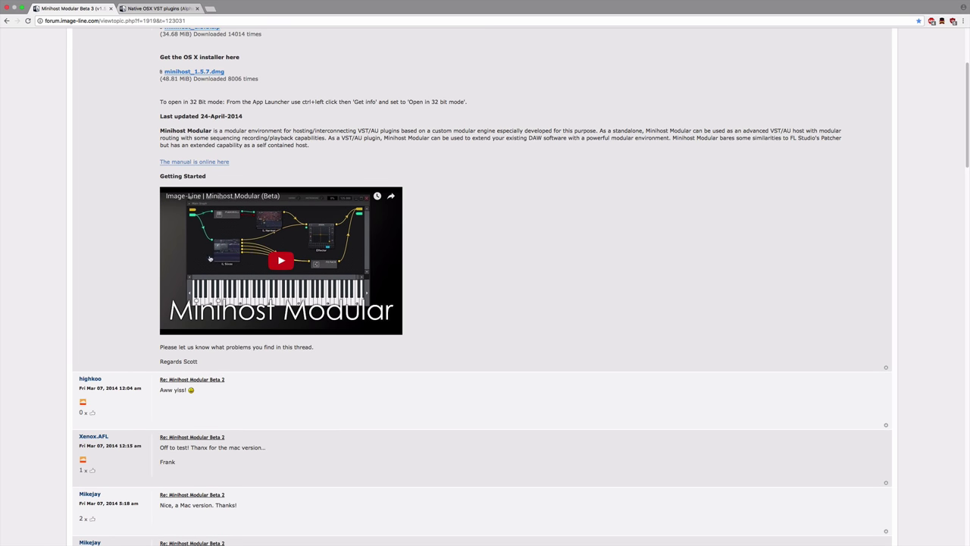
pyautogui.scroll(2, 493, 428)
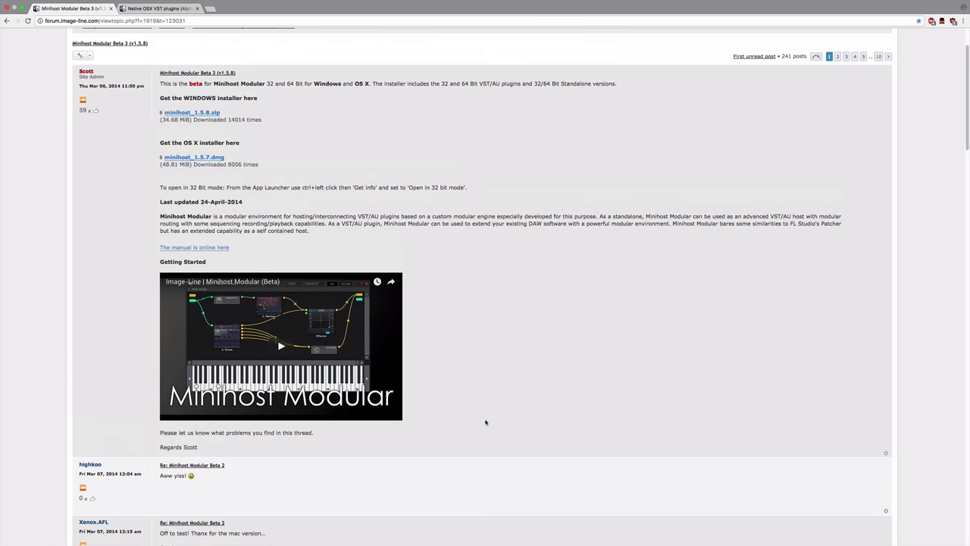
pyautogui.scroll(2, 365, 371)
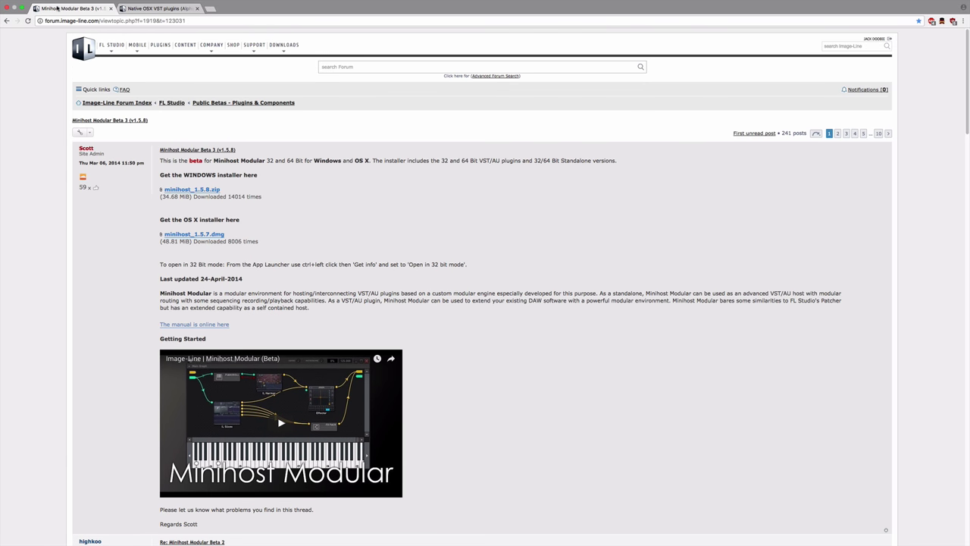
pyautogui.click(151, 9)
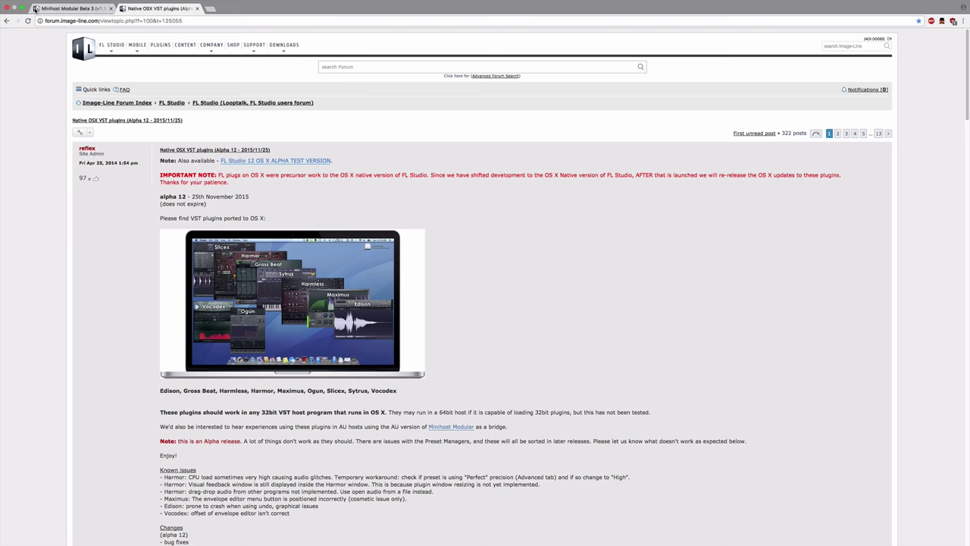
pyautogui.click(22, 7)
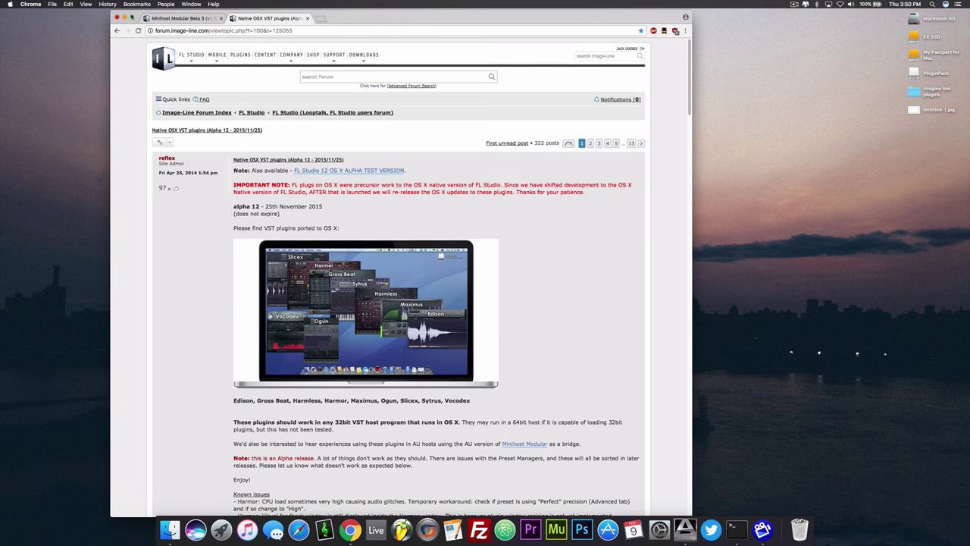
# - Open PluginPack_alpha12.dmg from the 'imagine line plugins' desktop folder and launch Install IL Plugin Pack.pkg
pyautogui.click(124, 17)
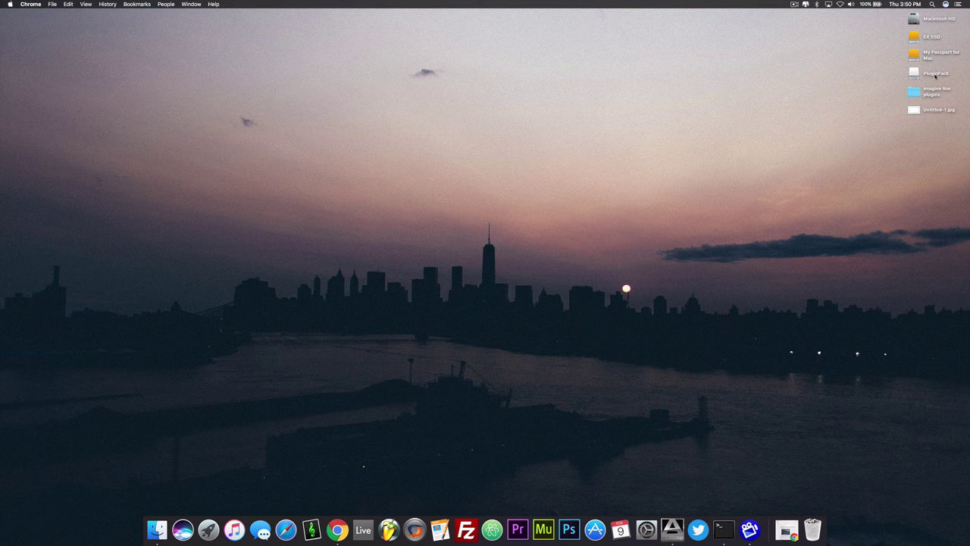
pyautogui.click(929, 92)
pyautogui.doubleClick(931, 92)
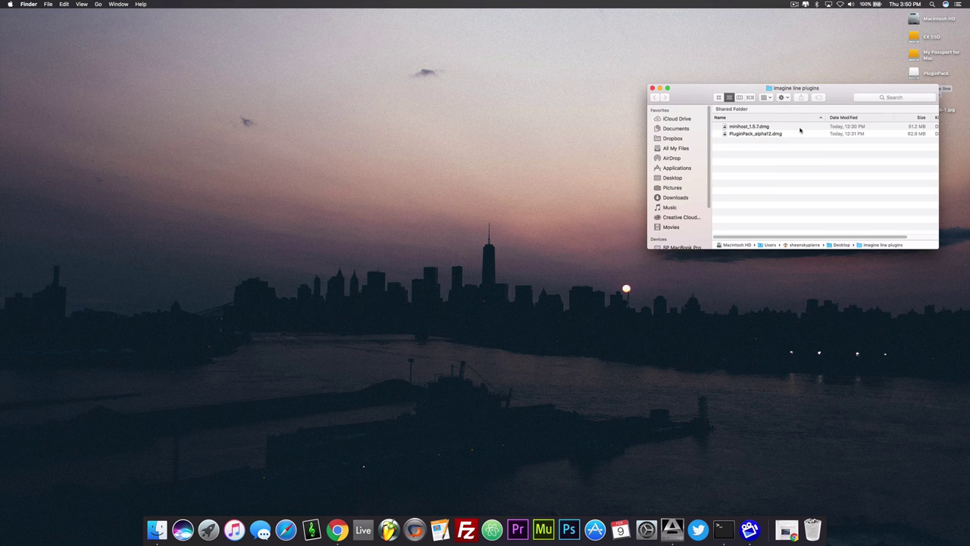
pyautogui.click(762, 137)
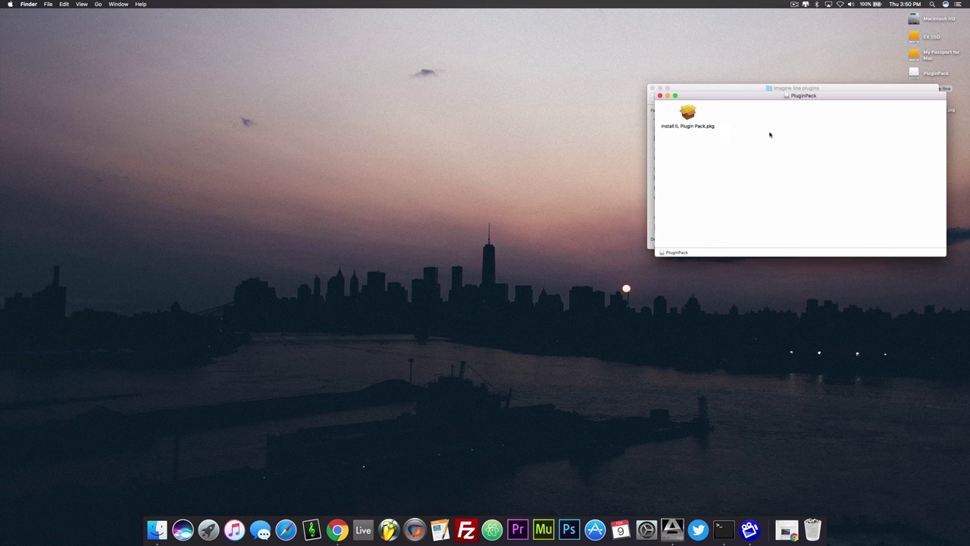
pyautogui.doubleClick(696, 107)
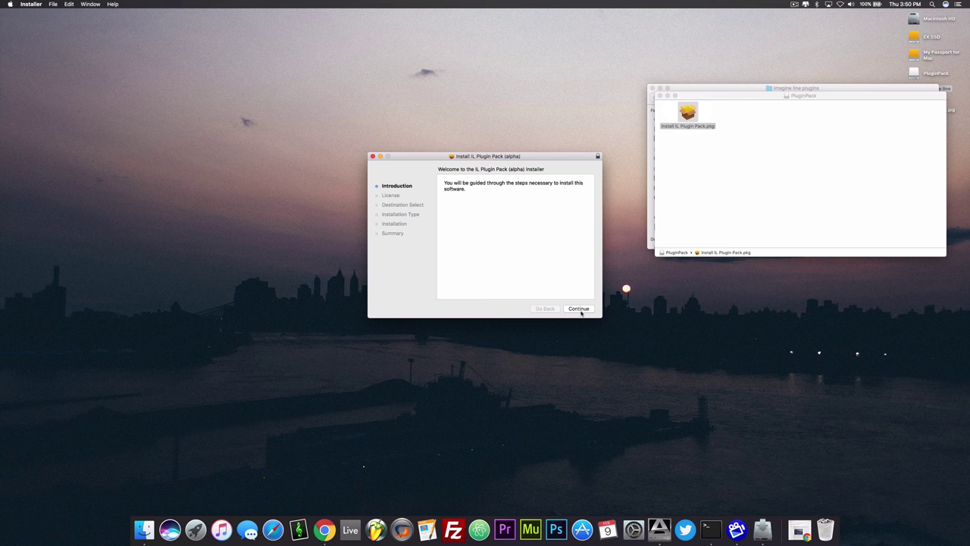
# - Install IL Plugin Pack (alpha) on Macintosh HD, accepting the license and authorizing with the admin password
pyautogui.click(580, 309)
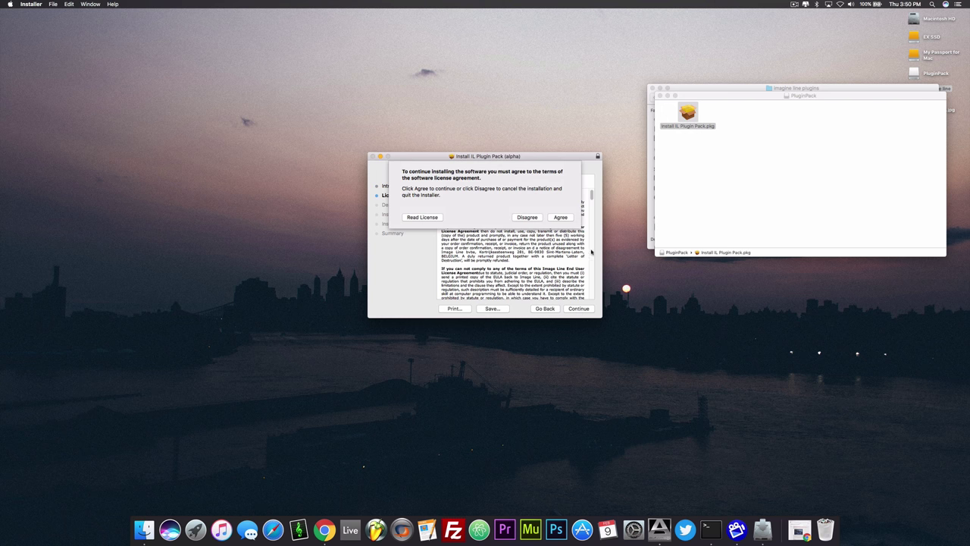
pyautogui.press('Return')
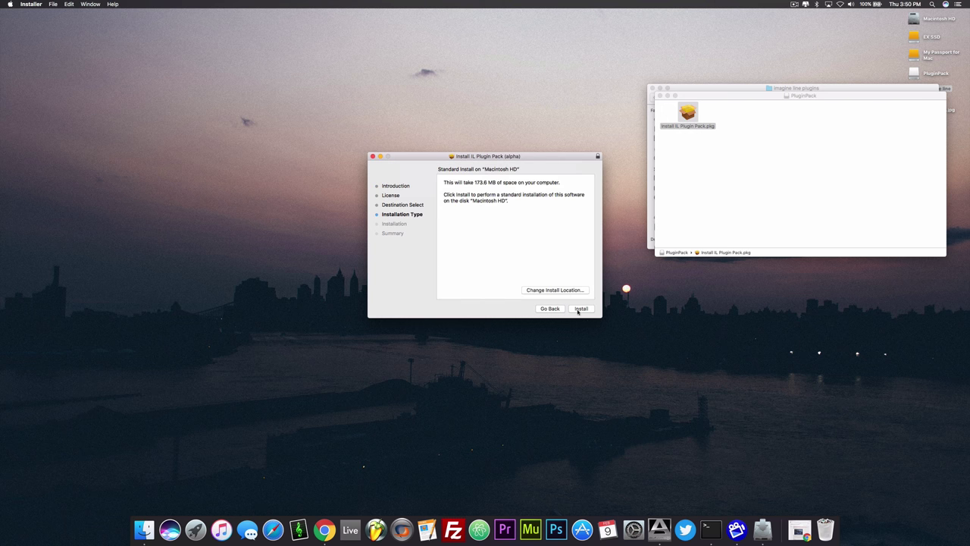
pyautogui.click(580, 309)
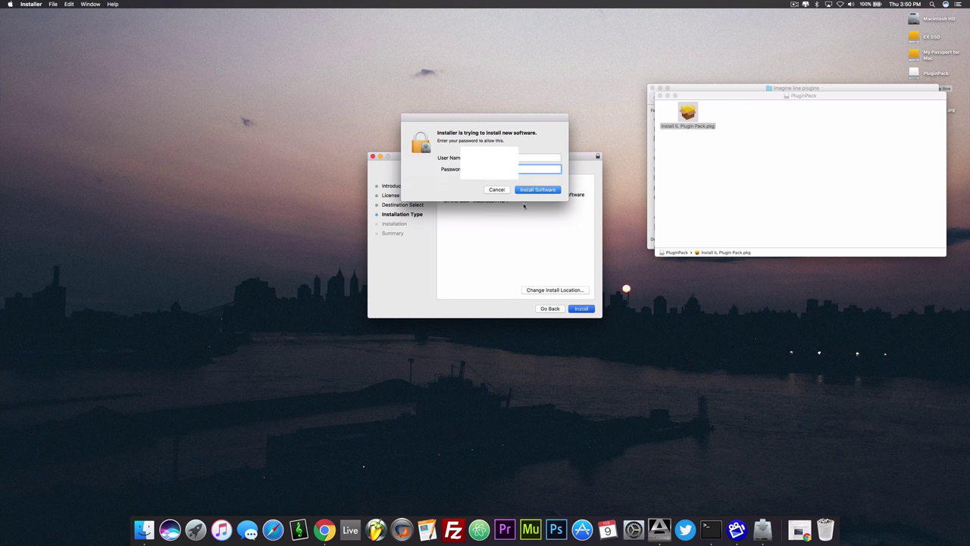
pyautogui.press('Return')
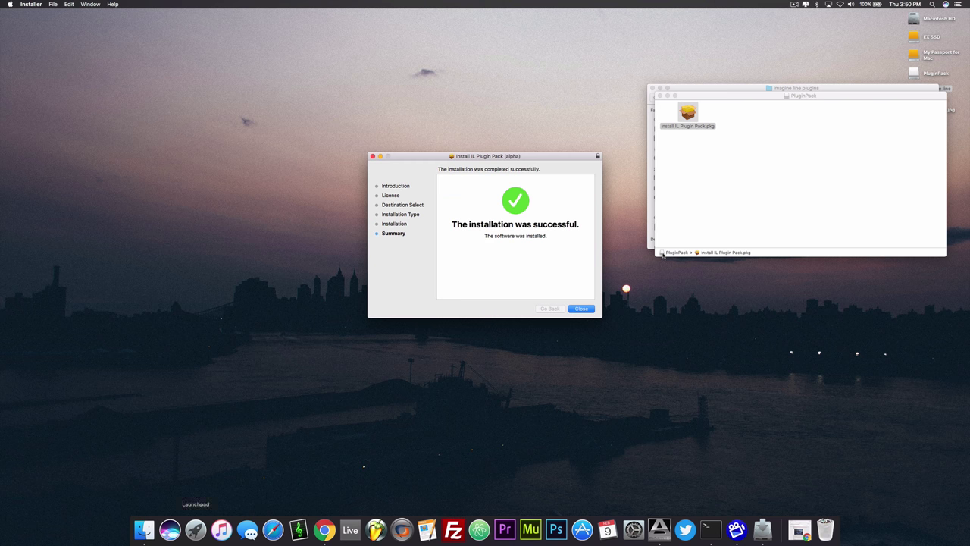
pyautogui.click(581, 309)
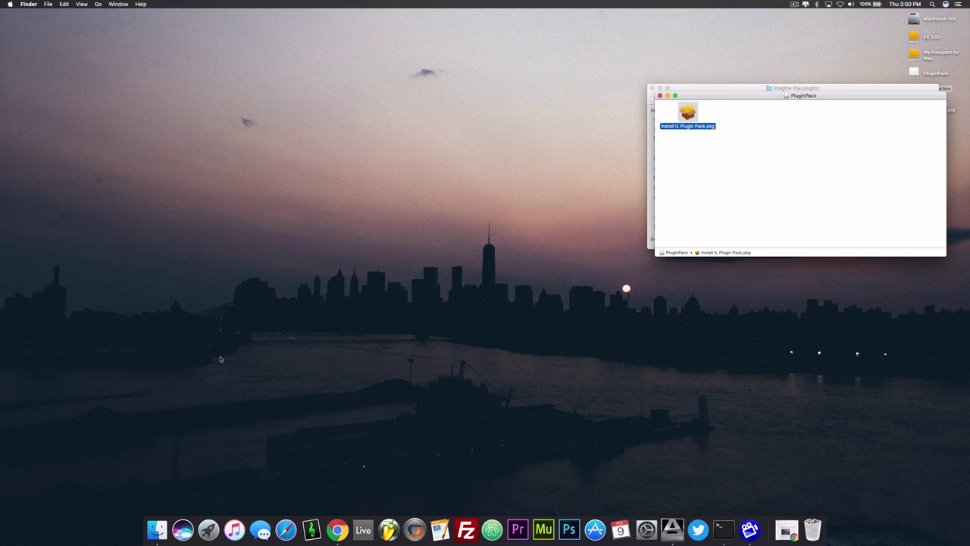
# - Launch Ableton Live 9 Suite 32 Bit from Applications and choose 'Authorize later'
pyautogui.click(659, 96)
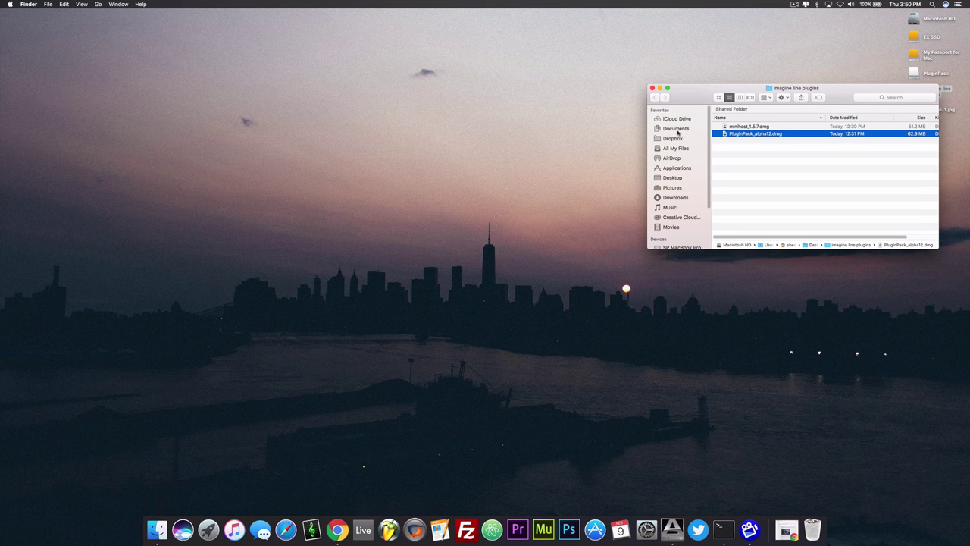
pyautogui.click(682, 168)
pyautogui.doubleClick(741, 141)
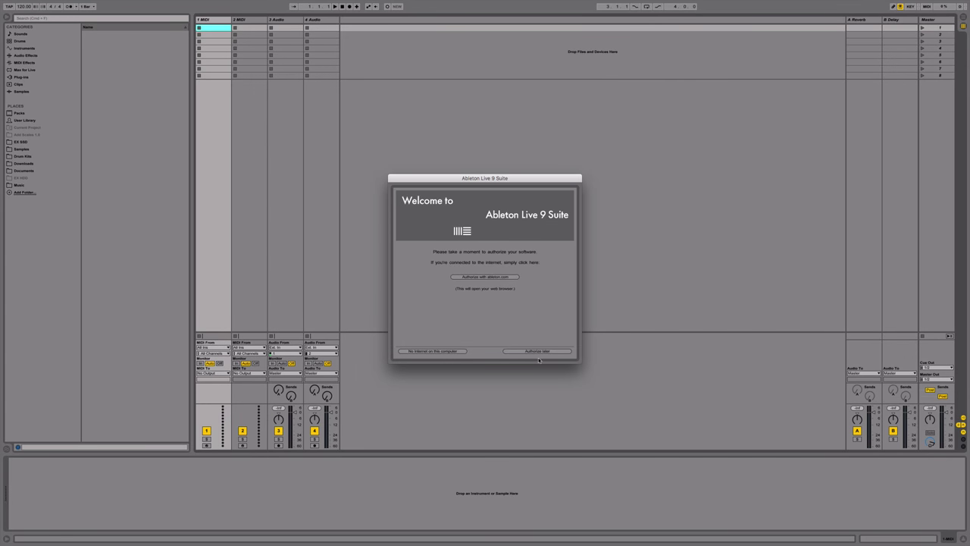
pyautogui.click(539, 352)
pyautogui.click(25, 4)
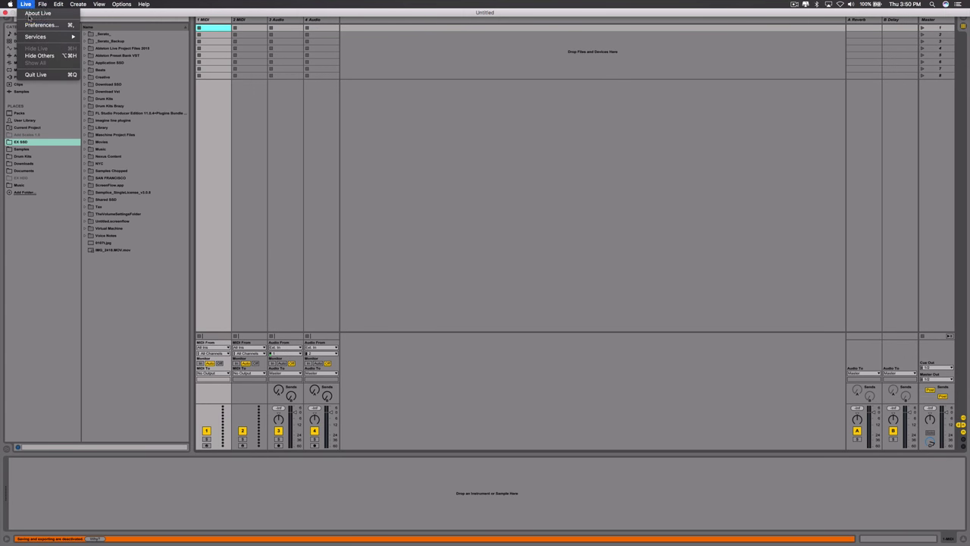
pyautogui.click(43, 26)
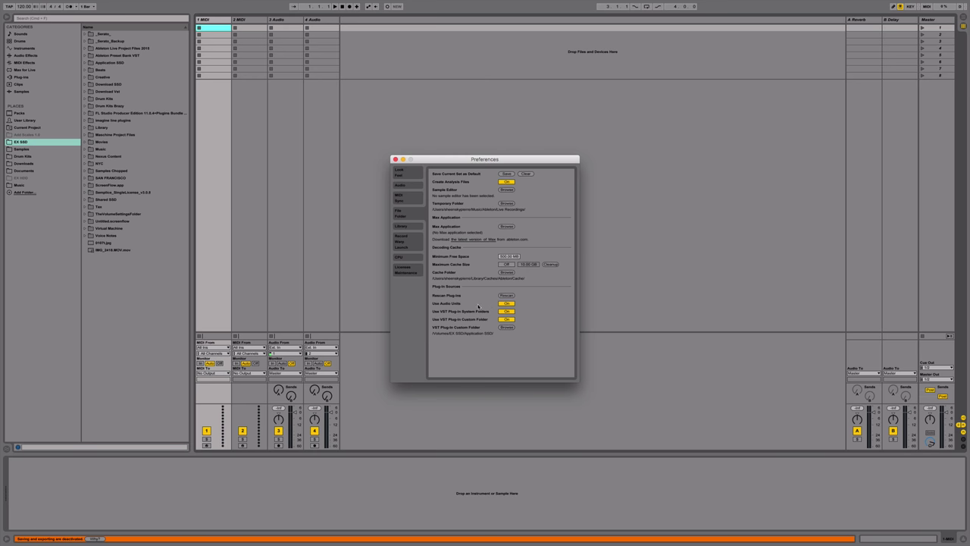
pyautogui.click(394, 159)
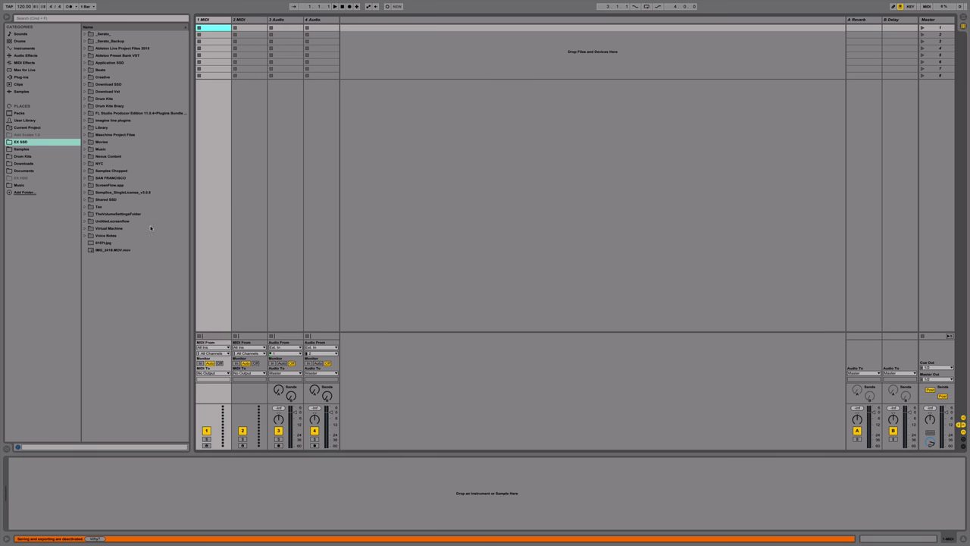
# - Show the Image-Line VST plug-ins under Plug-ins in the browser
pyautogui.click(27, 77)
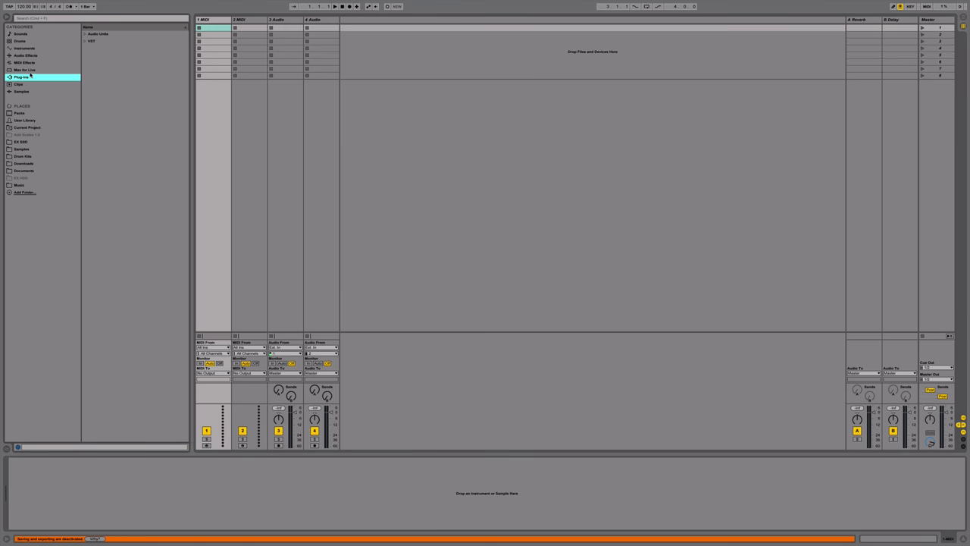
pyautogui.click(84, 41)
pyautogui.click(89, 56)
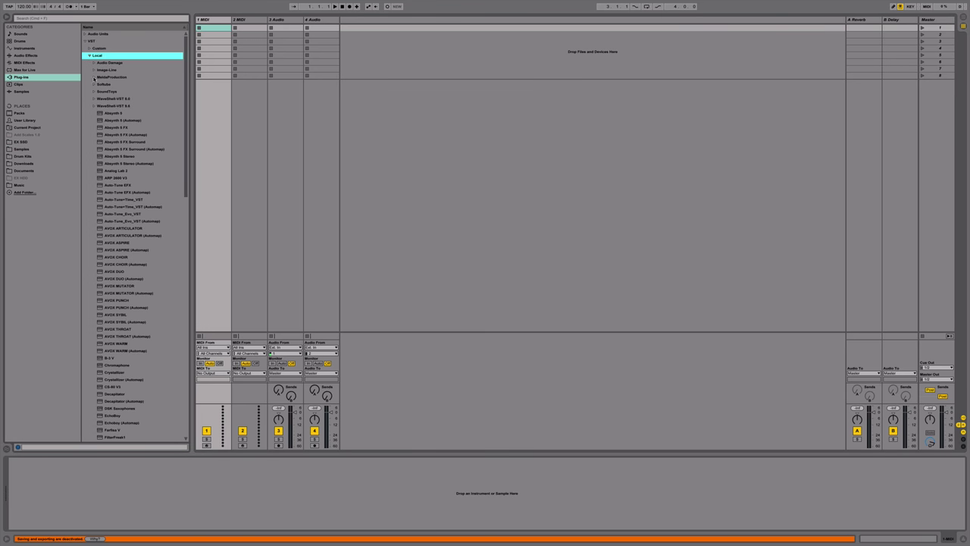
pyautogui.click(94, 71)
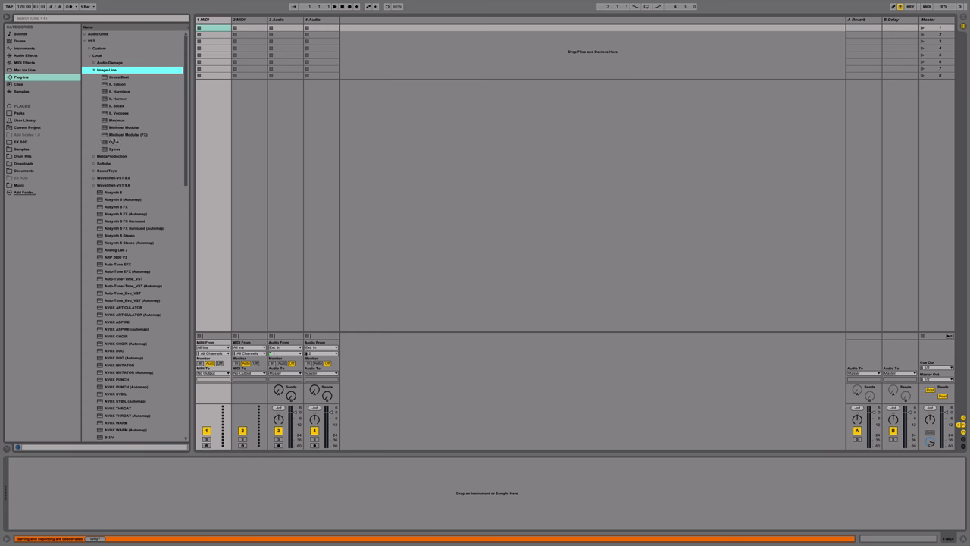
# - Switch the set to Arrangement view and glance at the Open Recent Set and Edit menus
pyautogui.click(224, 19)
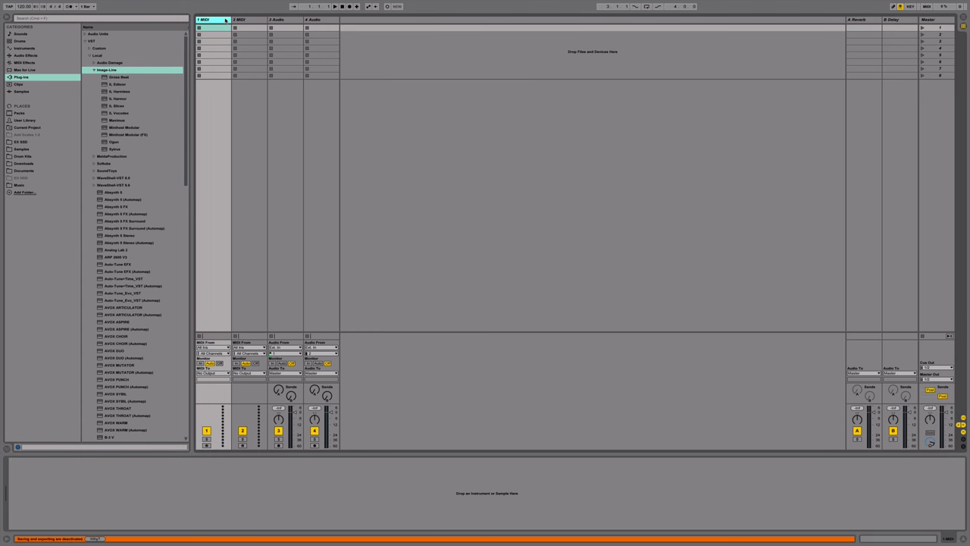
pyautogui.press('Tab')
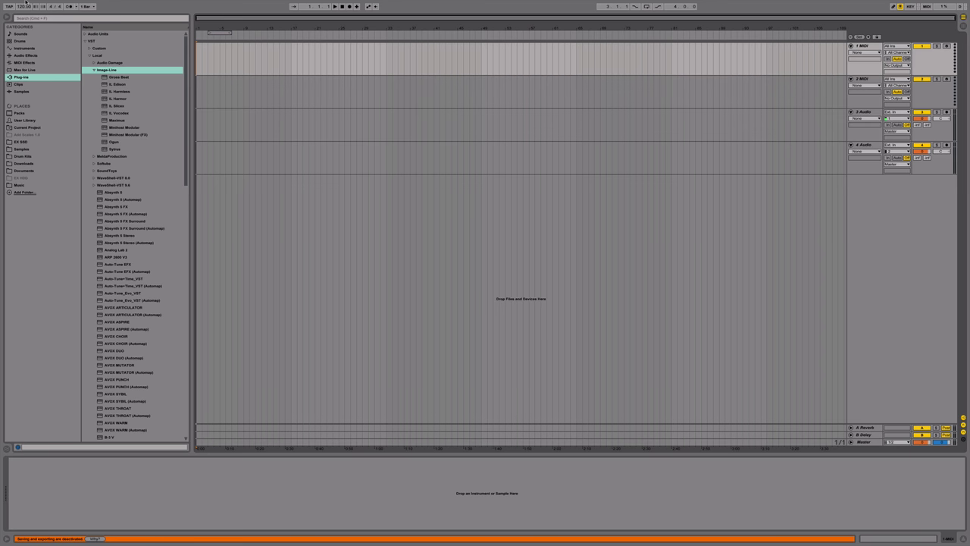
pyautogui.click(42, 4)
pyautogui.moveTo(63, 28)
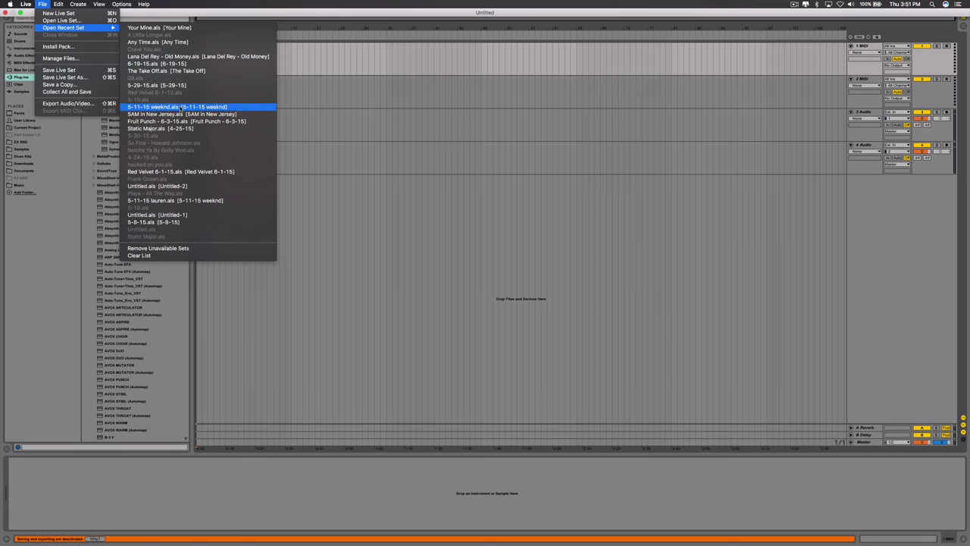
pyautogui.press('Escape')
pyautogui.click(43, 4)
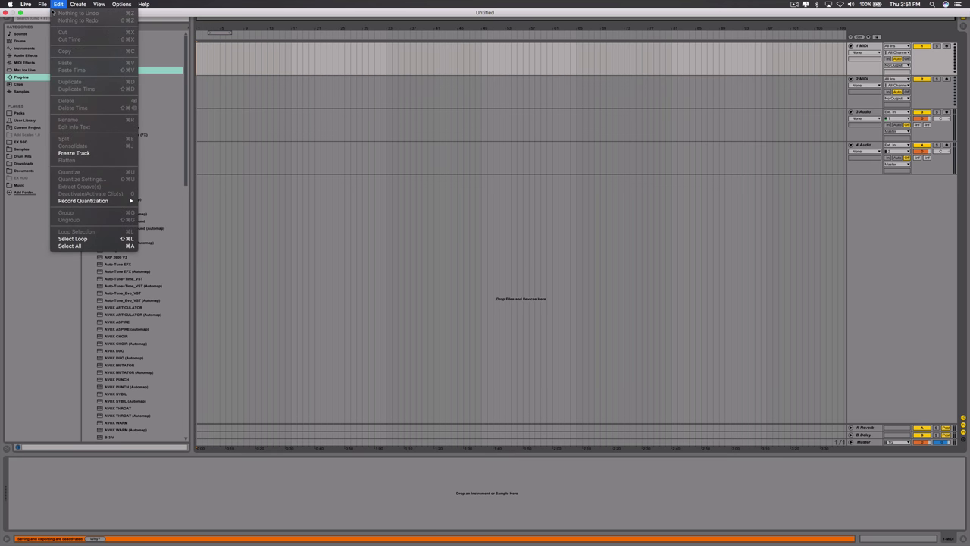
pyautogui.press('Escape')
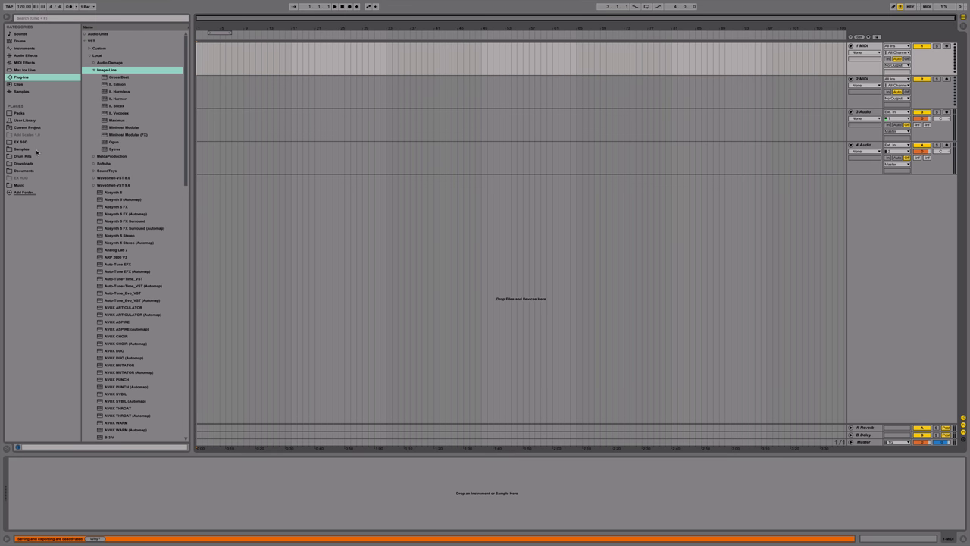
# - Open the Beats folder on EX SSD and preview the 11-13.wav beat, saving the set
pyautogui.click(21, 141)
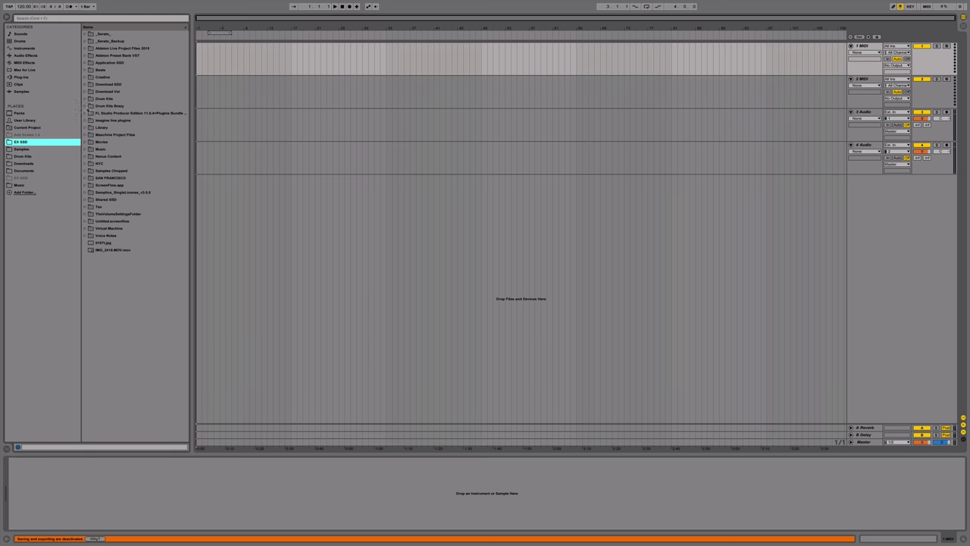
pyautogui.click(86, 69)
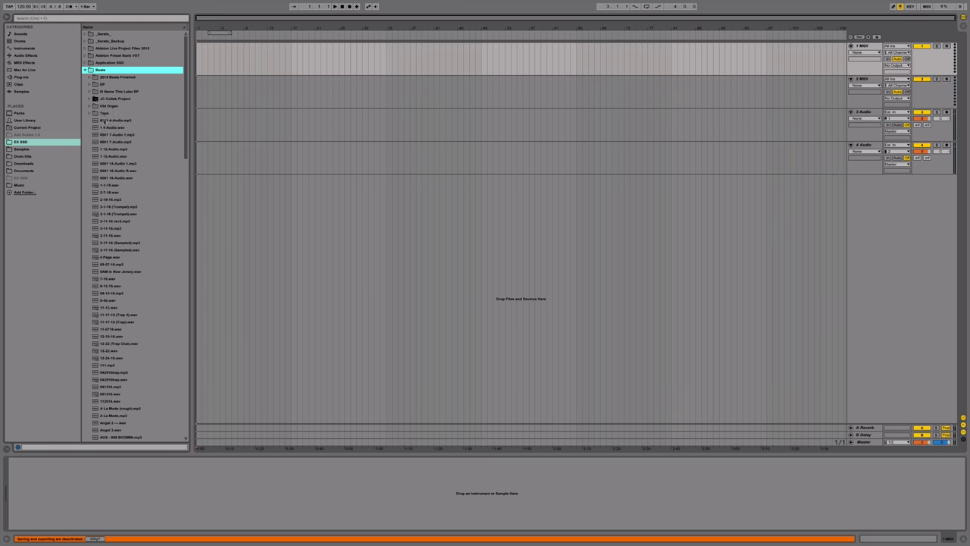
pyautogui.click(110, 314)
pyautogui.keyDown('shift'); pyautogui.click(107, 322); pyautogui.keyUp('shift')
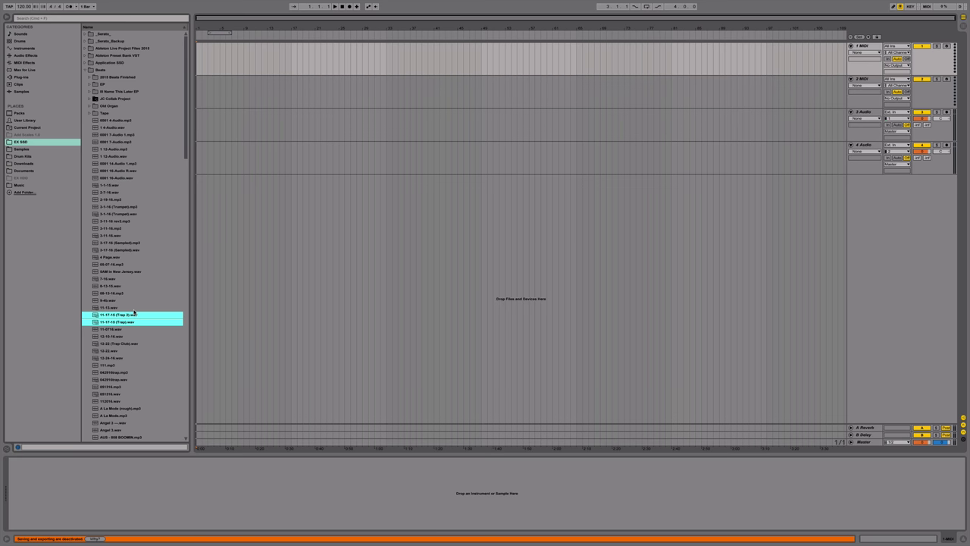
pyautogui.click(134, 307)
pyautogui.scroll(-2, 143, 164)
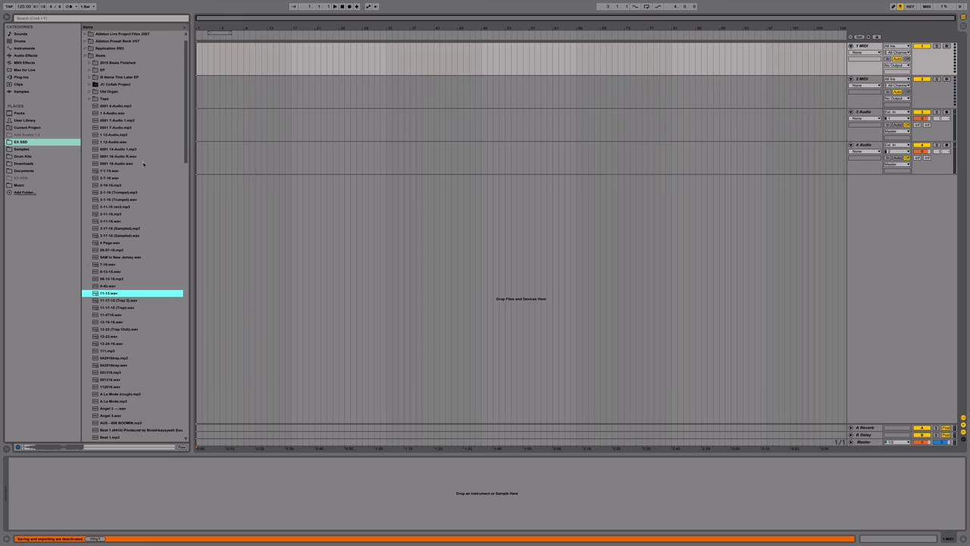
pyautogui.scroll(-1, 144, 163)
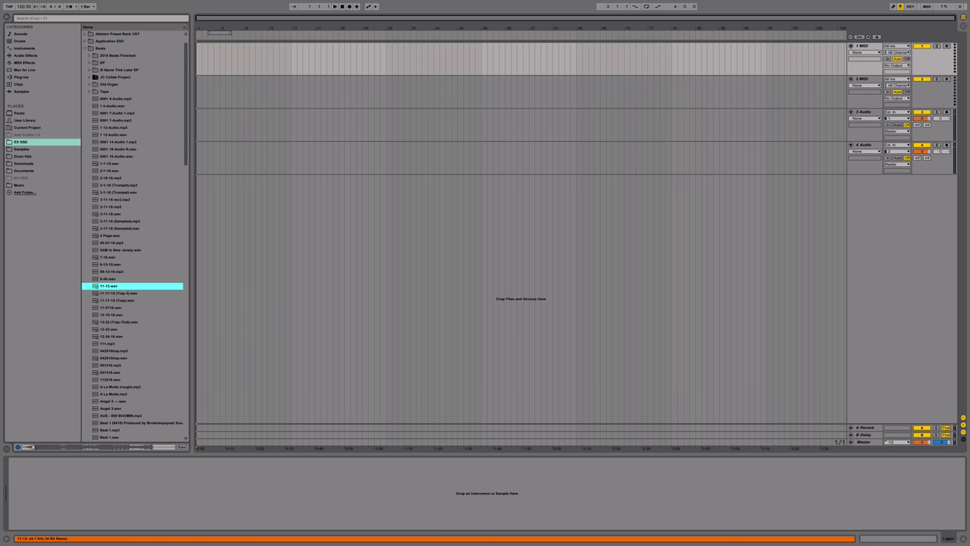
pyautogui.hotkey('ctrl', 's')
# - Check Live's Preferences, close them, and preview 11-13.wav again
pyautogui.click(26, 4)
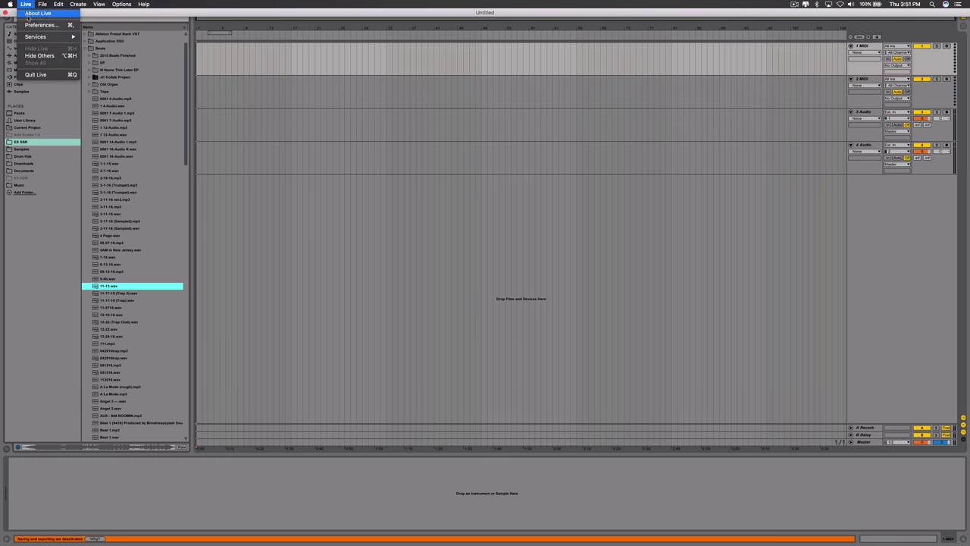
pyautogui.click(36, 25)
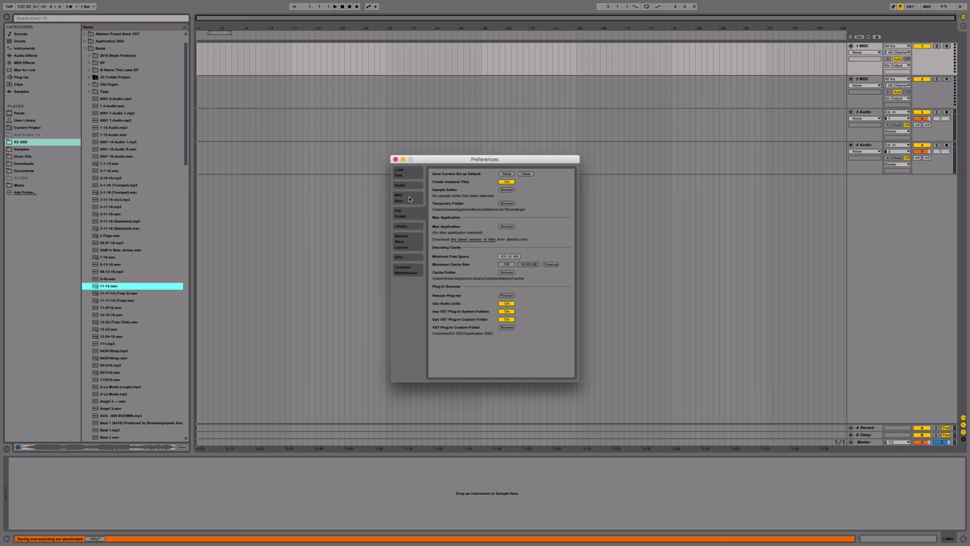
pyautogui.click(395, 159)
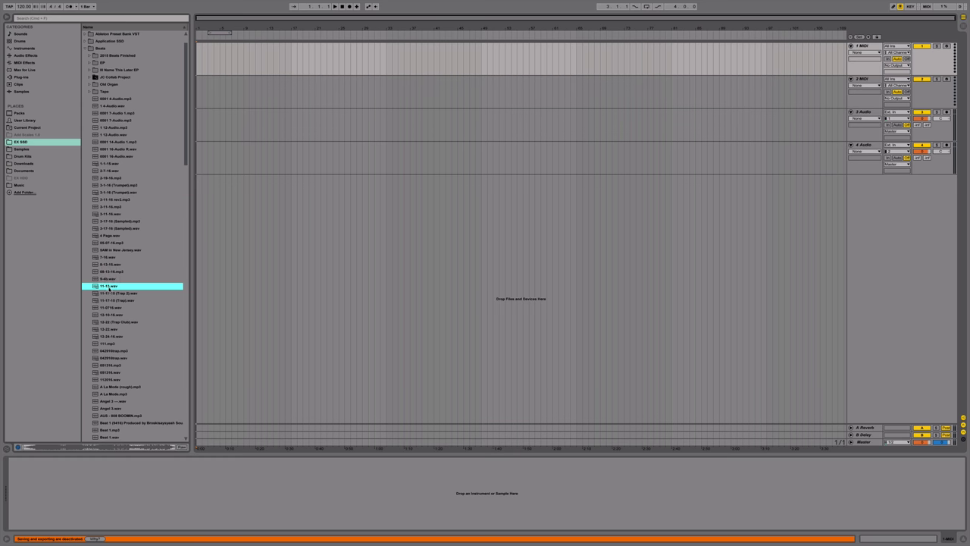
pyautogui.click(48, 444)
# - Place 11-13.wav on a new audio track at bar 1 and select Image-Line's Gross Beat plug-in
pyautogui.moveTo(106, 286); pyautogui.dragTo(318, 270)
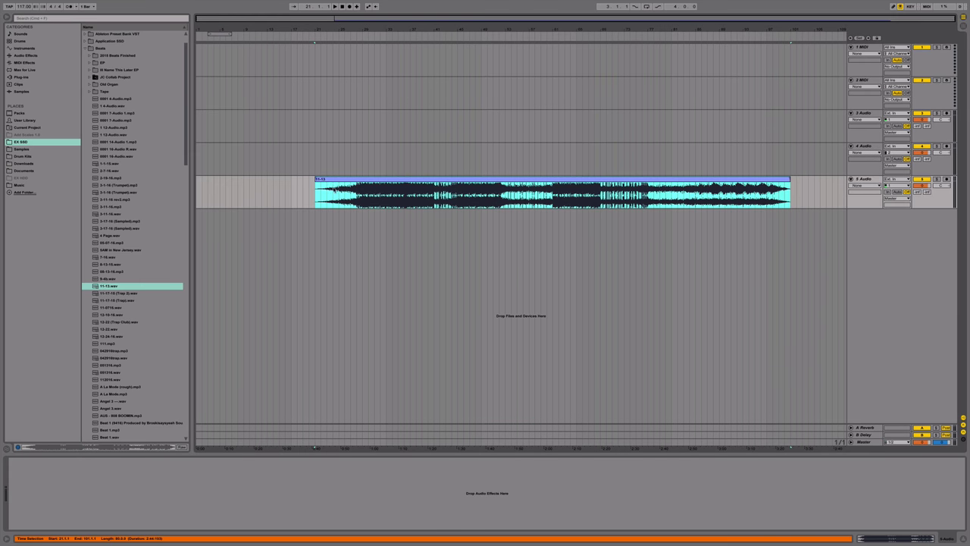
pyautogui.moveTo(348, 176); pyautogui.dragTo(231, 177)
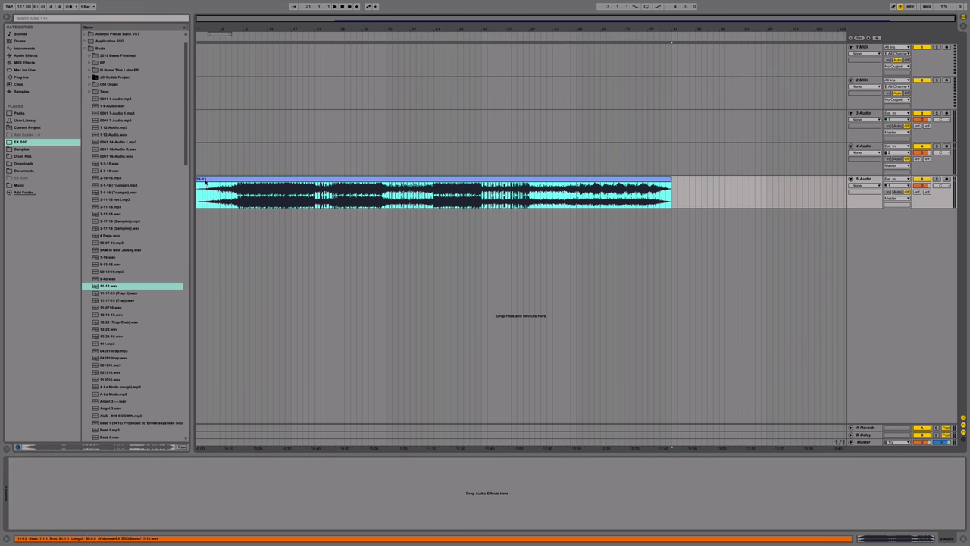
pyautogui.click(28, 76)
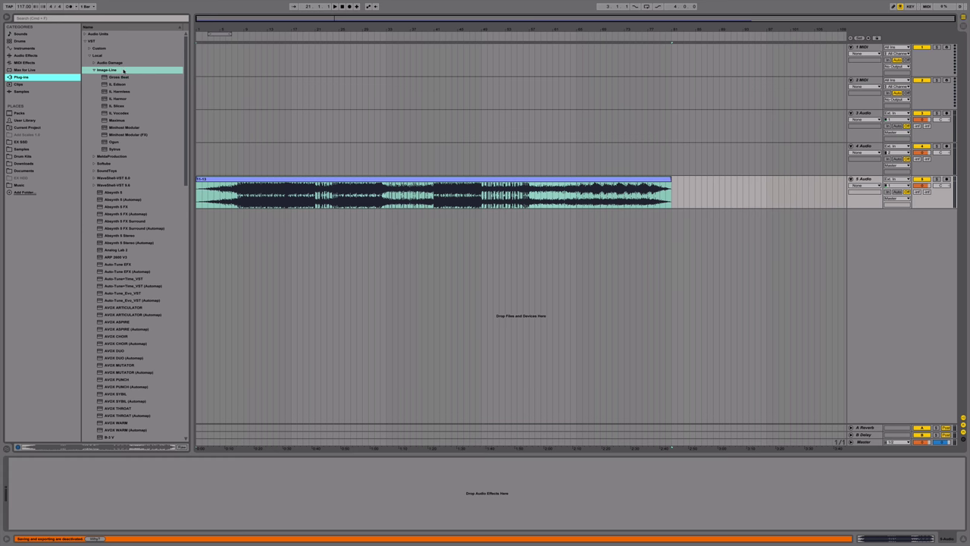
pyautogui.click(122, 77)
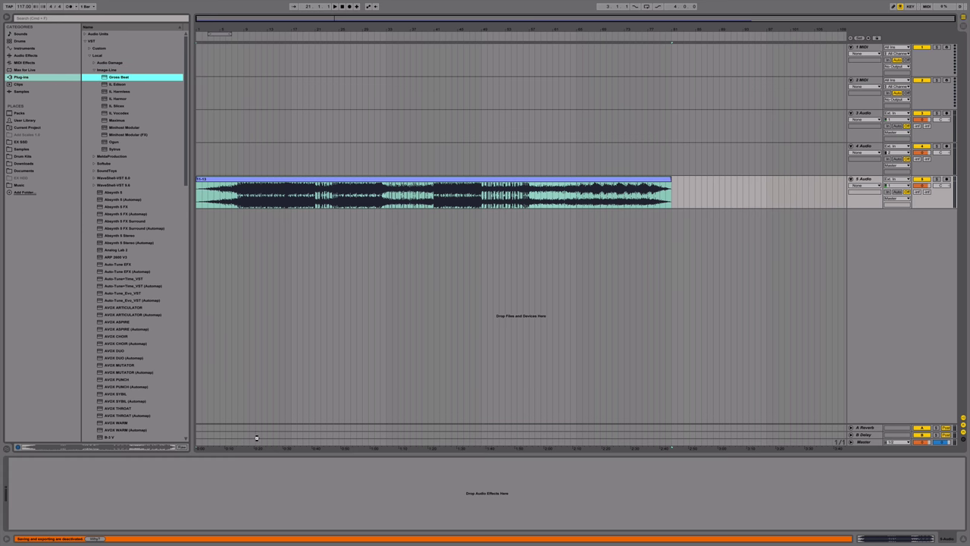
# - Load Gross Beat on the 11-13 audio track, centre its window, and pick the Momentary preset bank
pyautogui.press('Return')
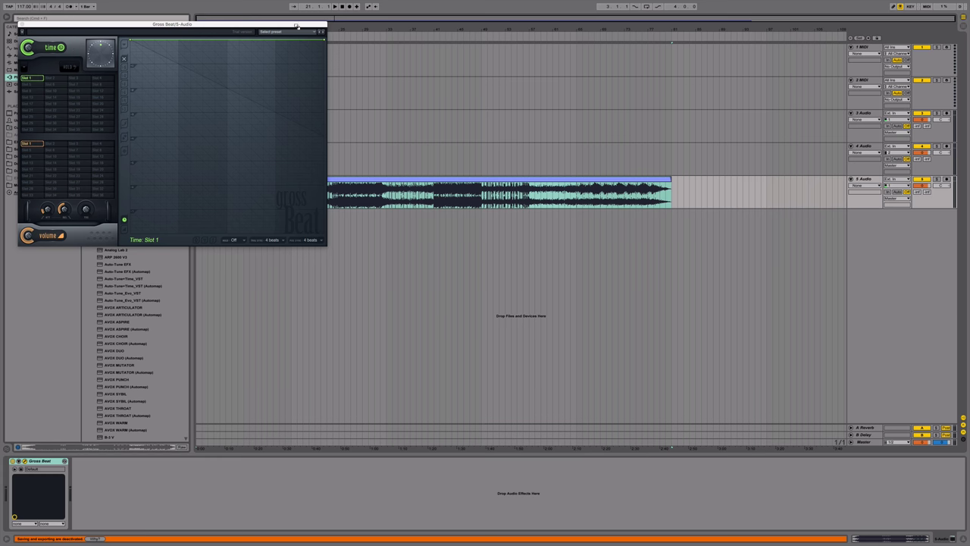
pyautogui.moveTo(325, 37); pyautogui.dragTo(512, 231)
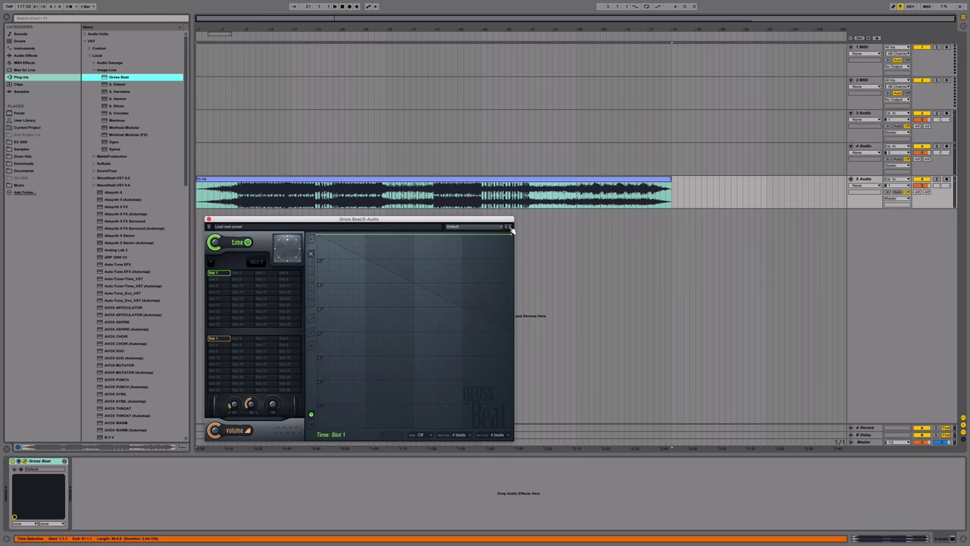
pyautogui.click(512, 227)
pyautogui.click(511, 228)
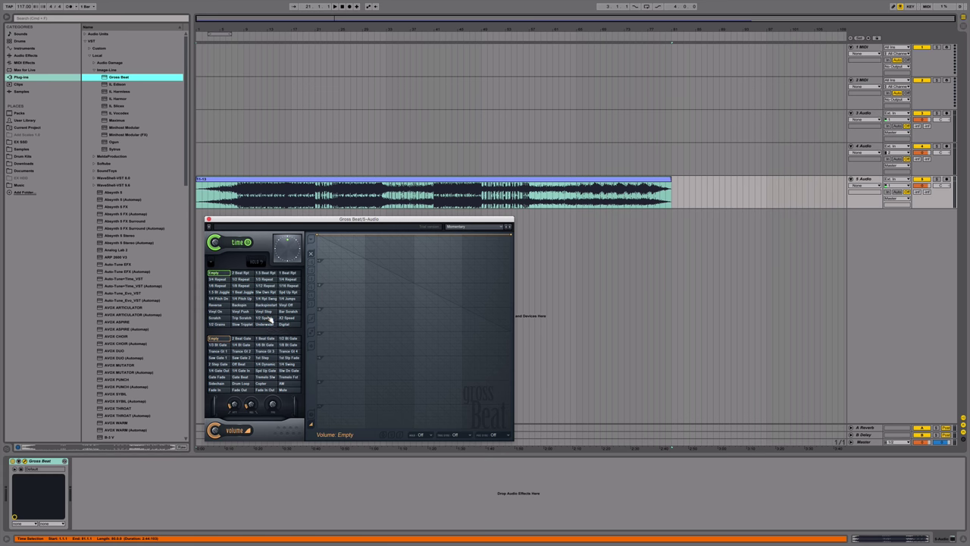
# - Apply Gross Beat's 1/2 Speed effect and play the slowed beat from bars 1 and 8
pyautogui.click(271, 321)
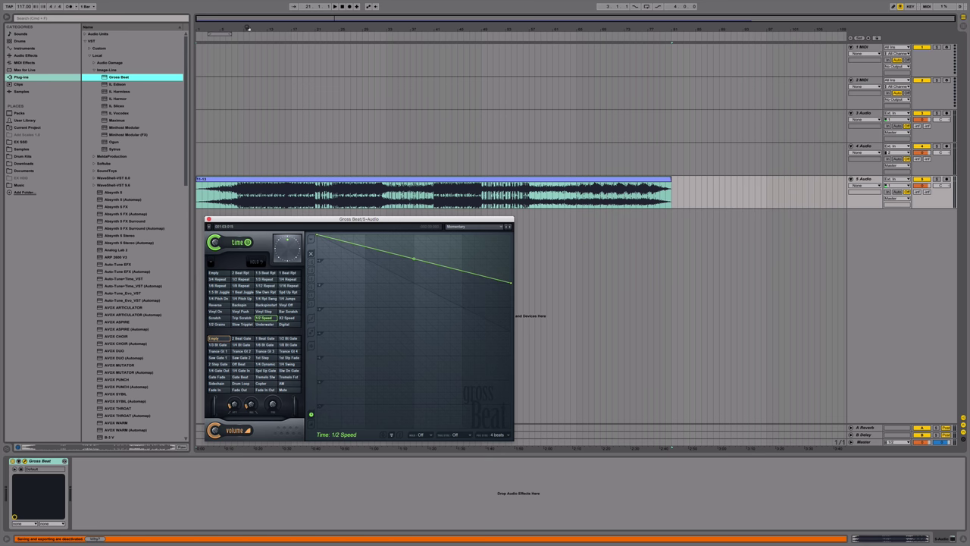
pyautogui.hotkey('ctrl', 'a')
pyautogui.press('space')
pyautogui.click(243, 94)
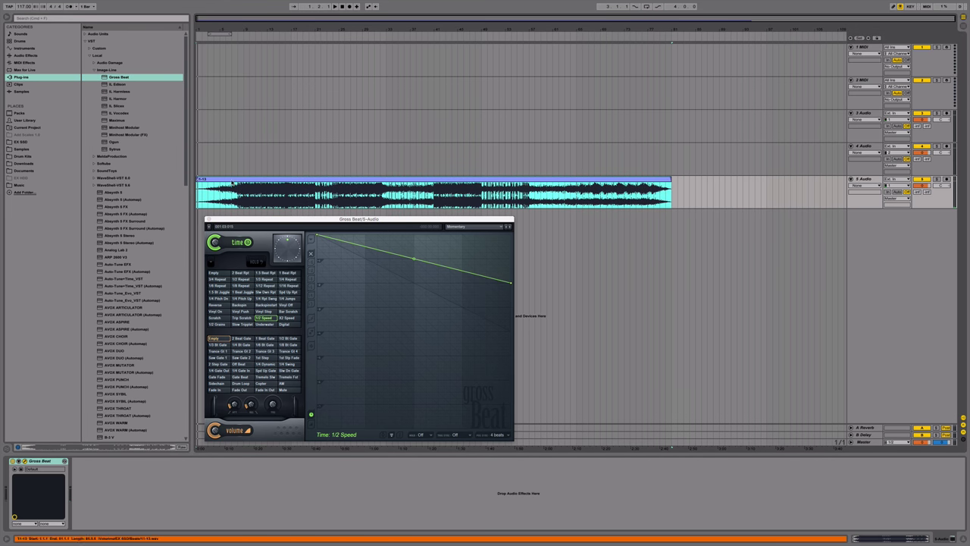
pyautogui.press('space')
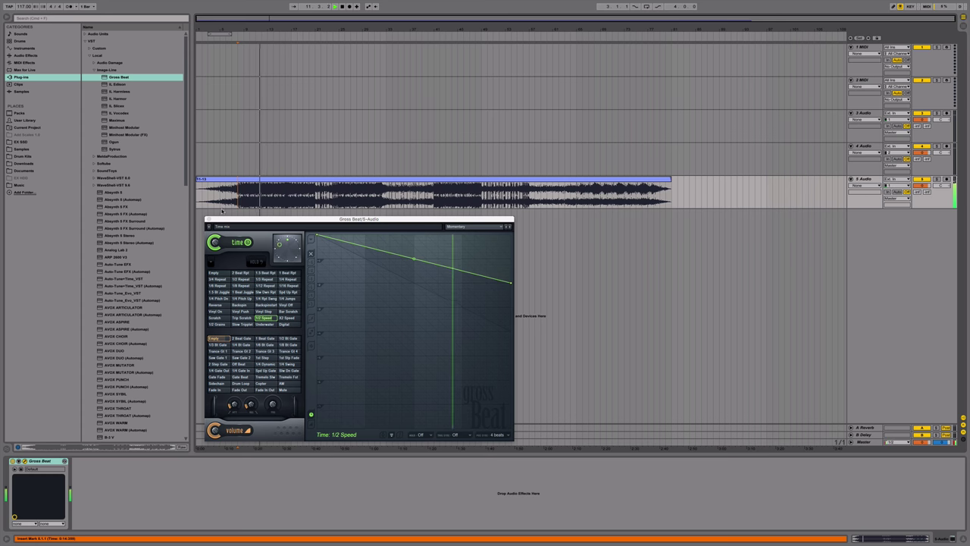
pyautogui.press('space')
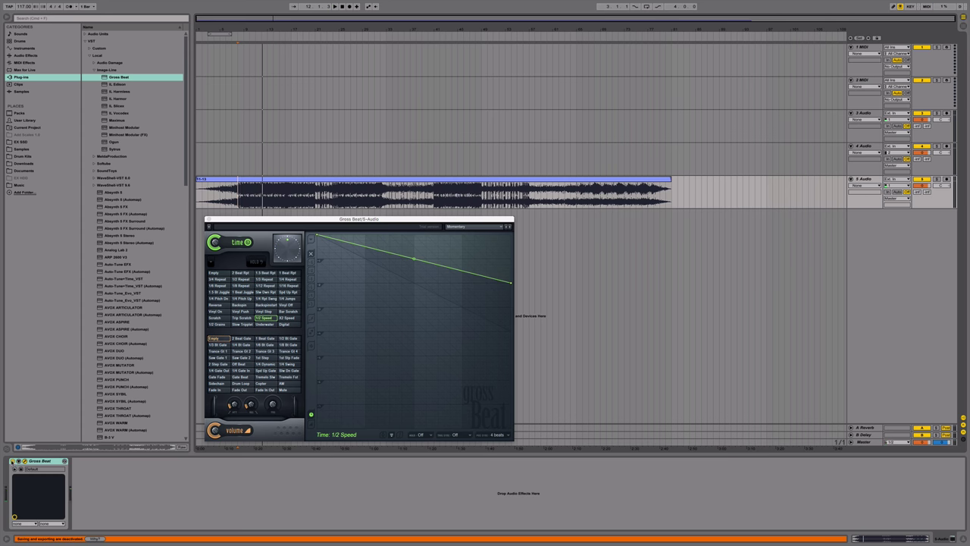
# - Add Image-Line's IL Slicex to the arrangement as a new sixth track
pyautogui.click(30, 461)
pyautogui.click(306, 221)
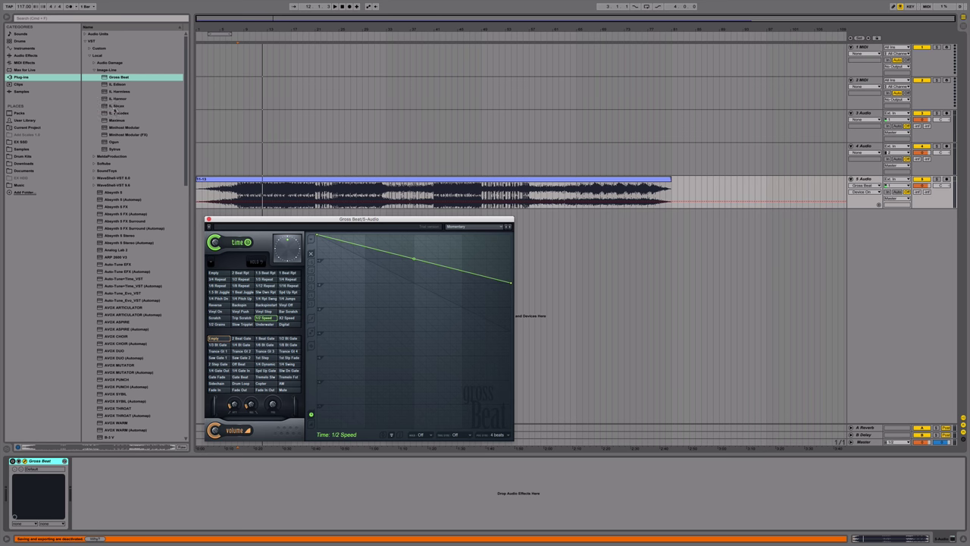
pyautogui.click(117, 107)
pyautogui.moveTo(755, 252); pyautogui.dragTo(755, 253)
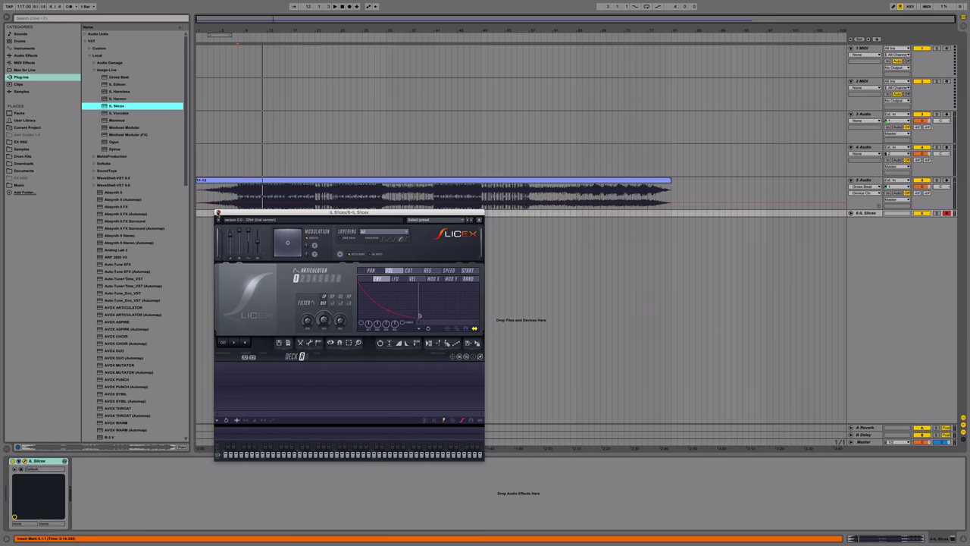
# - Close the Slicex window and drop IL Harmless, IL Harmor and Sytrus onto new arrangement tracks
pyautogui.click(218, 213)
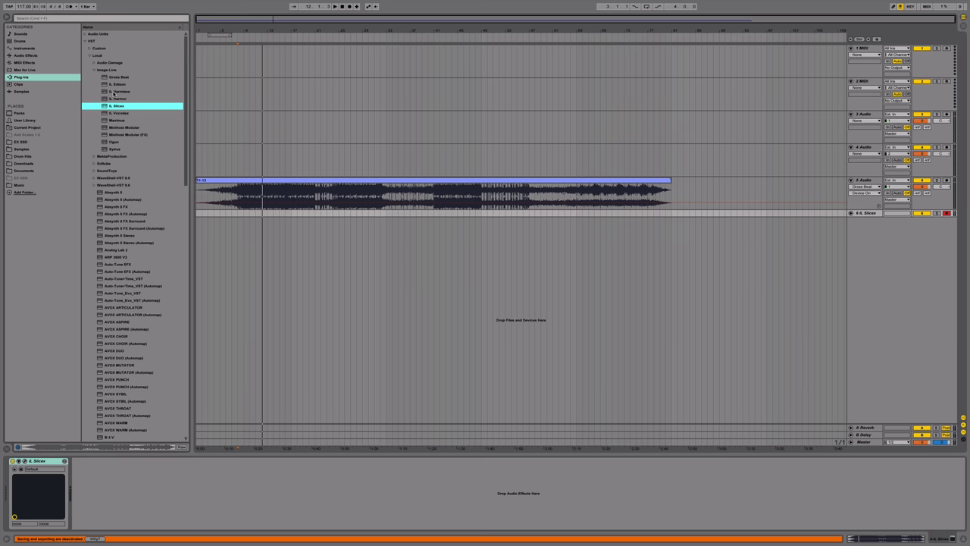
pyautogui.moveTo(114, 92); pyautogui.dragTo(261, 241)
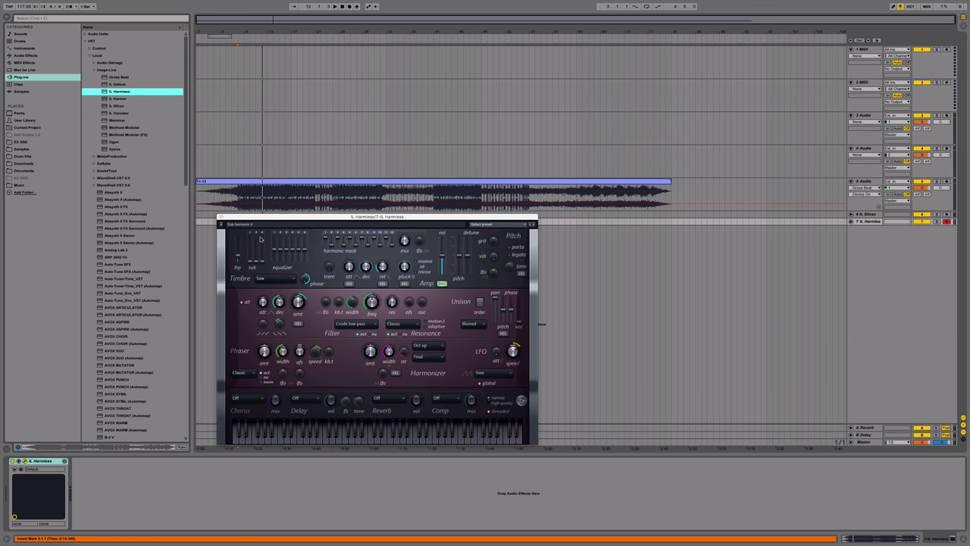
pyautogui.click(128, 122)
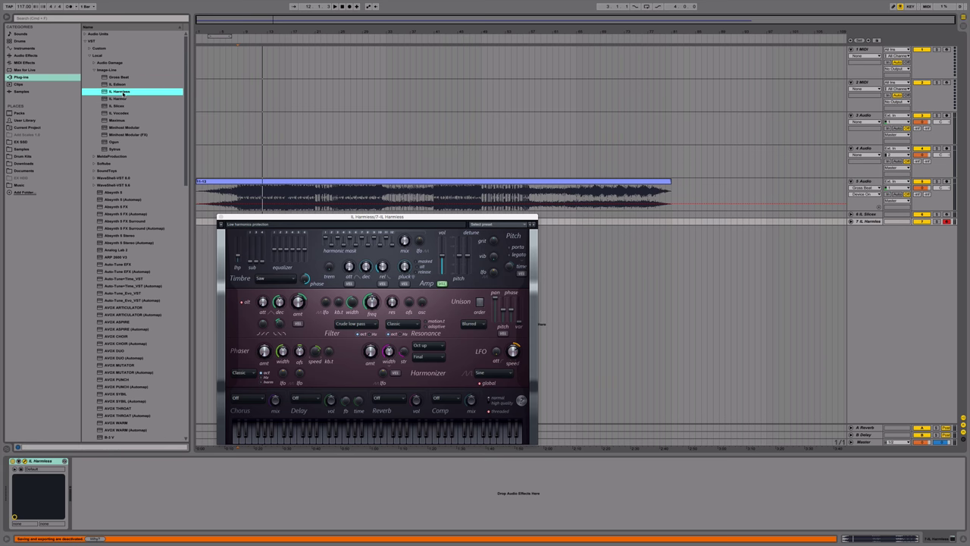
pyautogui.moveTo(125, 99); pyautogui.dragTo(564, 303)
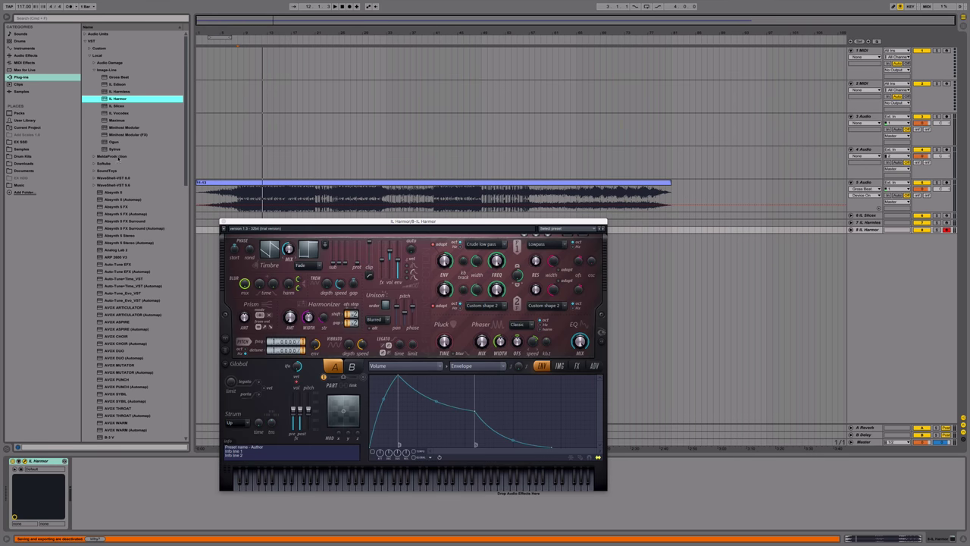
pyautogui.moveTo(114, 149); pyautogui.dragTo(668, 269)
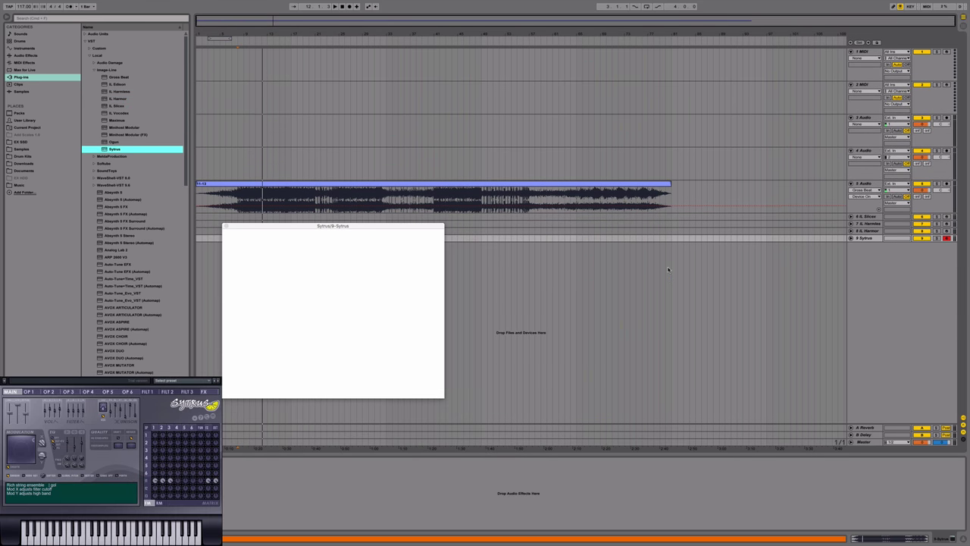